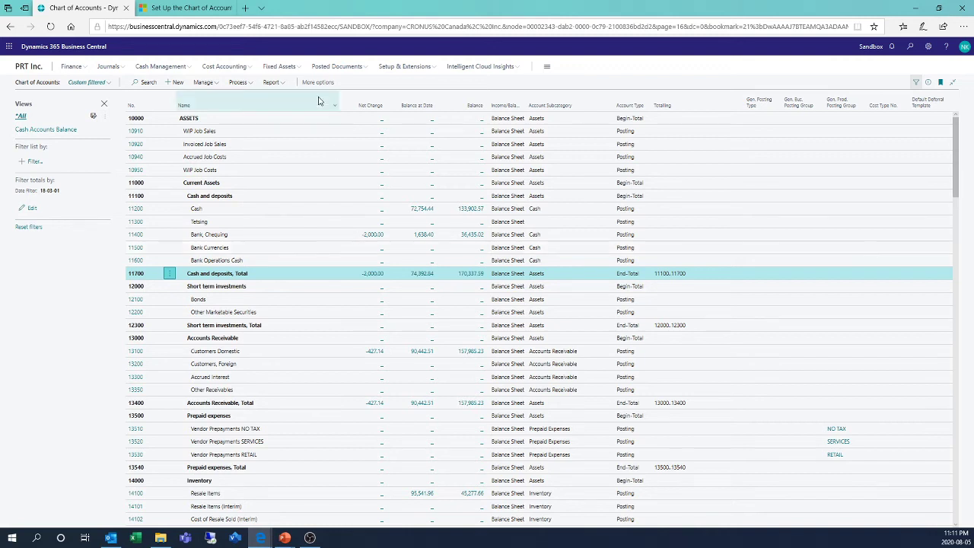
Step: Filter the chart of accounts by Account Type End-Total, and remove the filter after viewing the totals
left_click(32, 162)
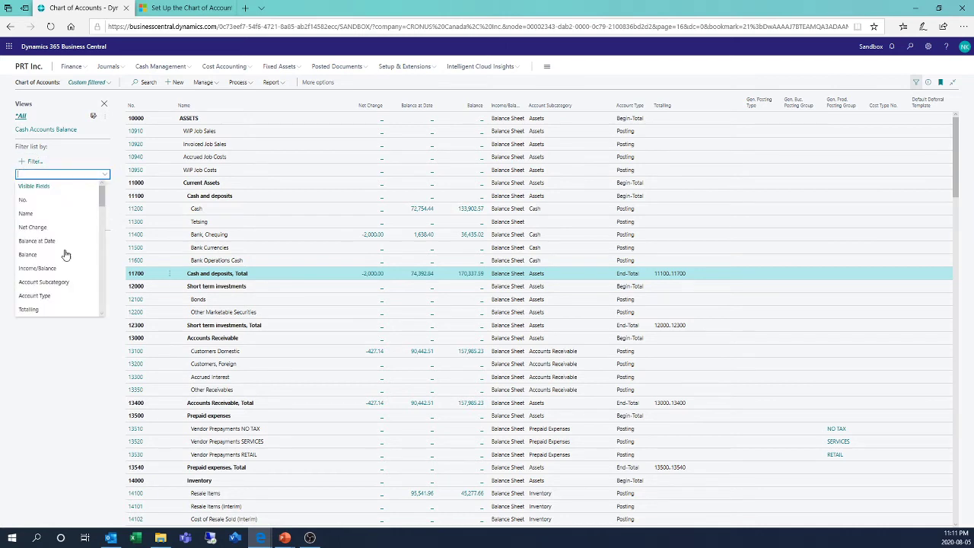
scroll(42, 294, "down", 1)
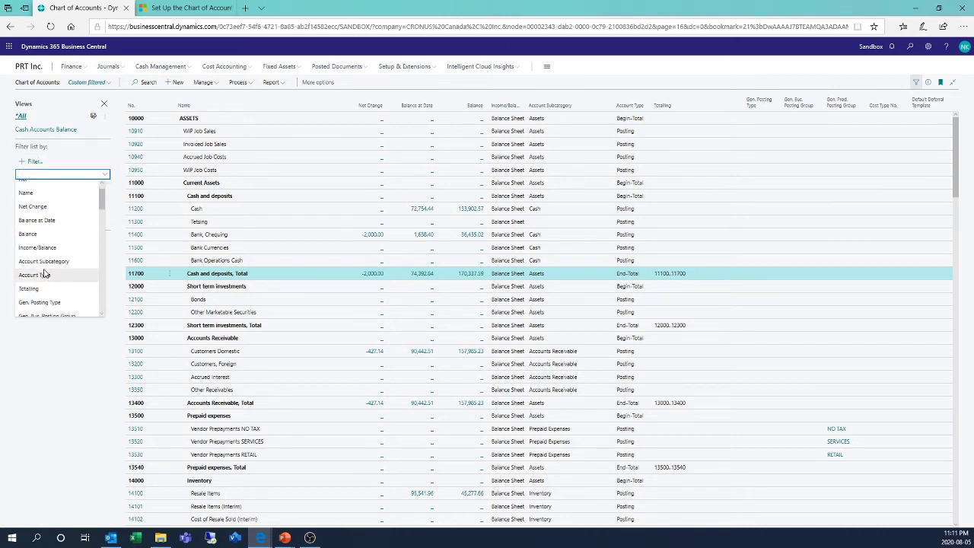
left_click(43, 276)
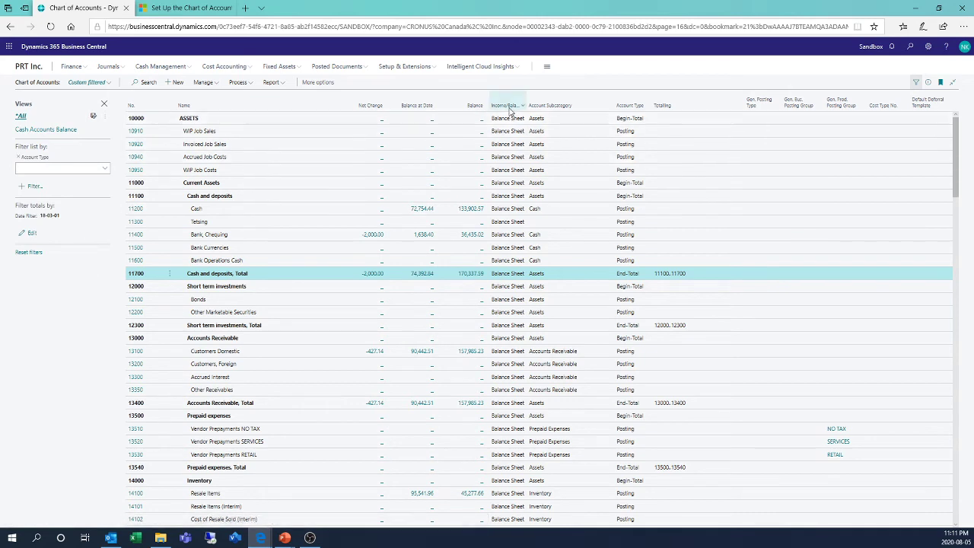
left_click(647, 112)
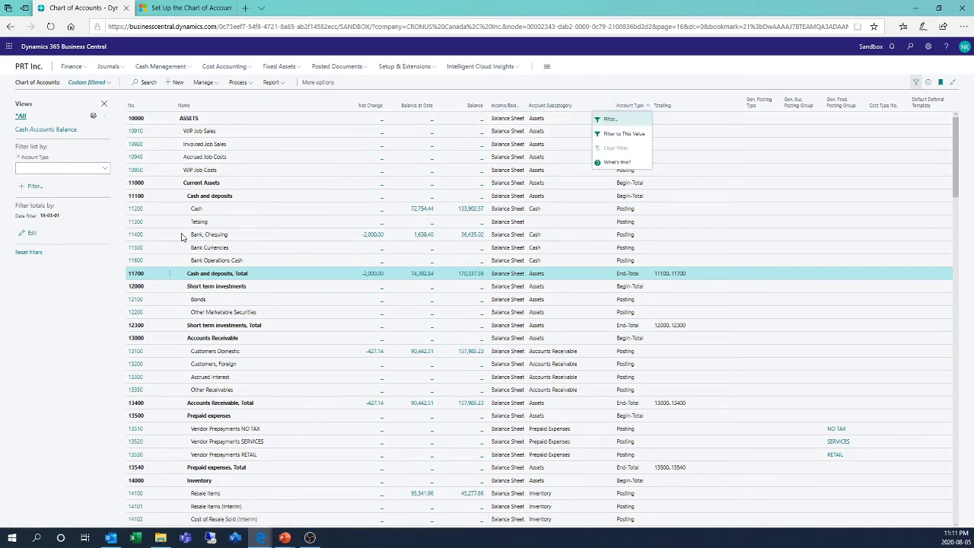
left_click(104, 171)
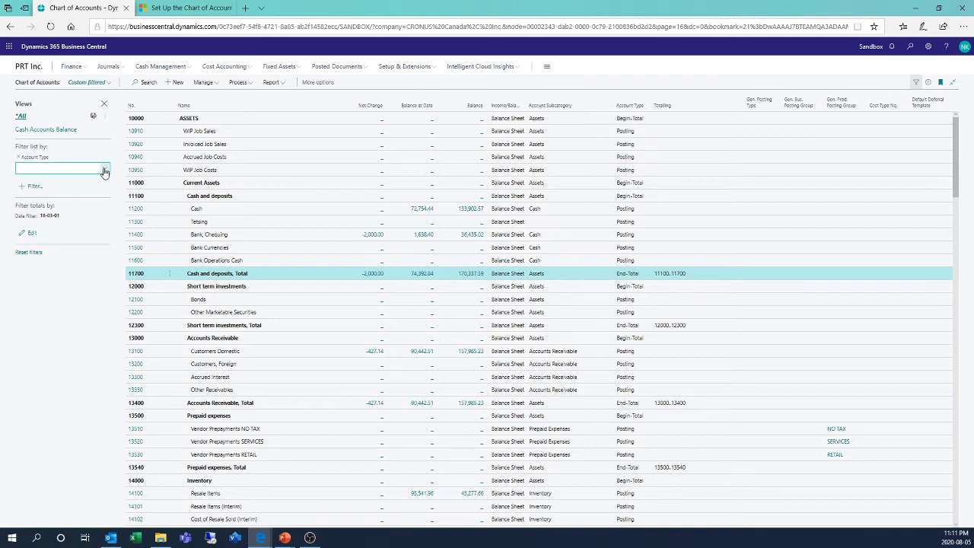
left_click(45, 236)
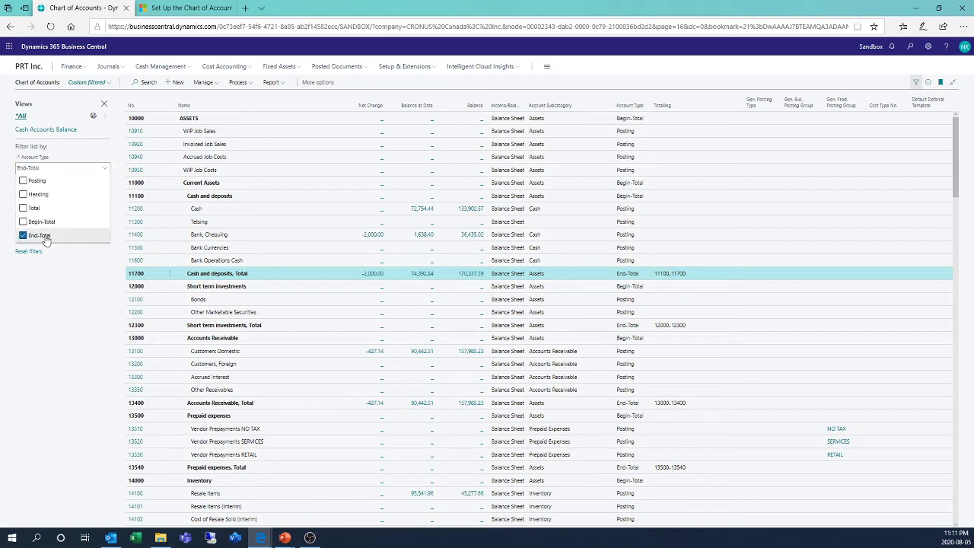
left_click(71, 305)
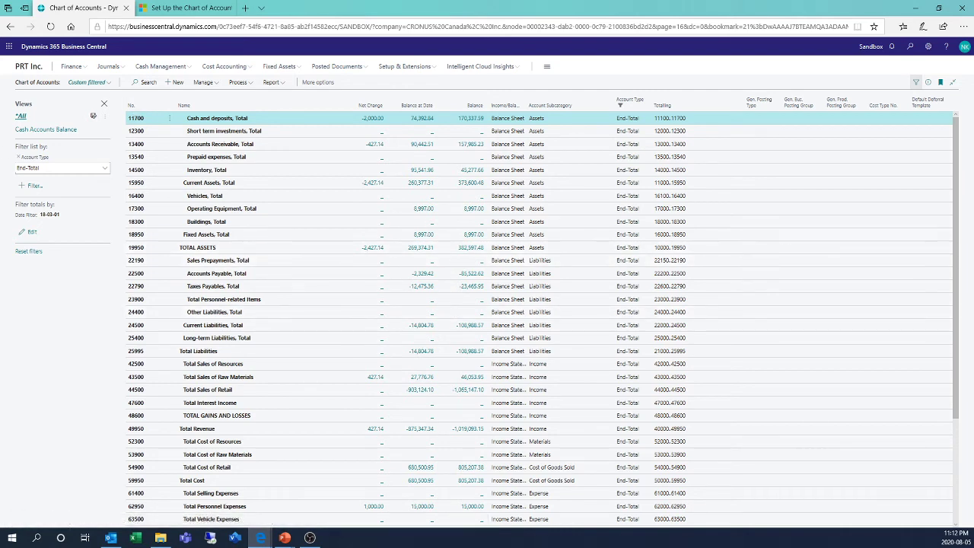
left_click(20, 160)
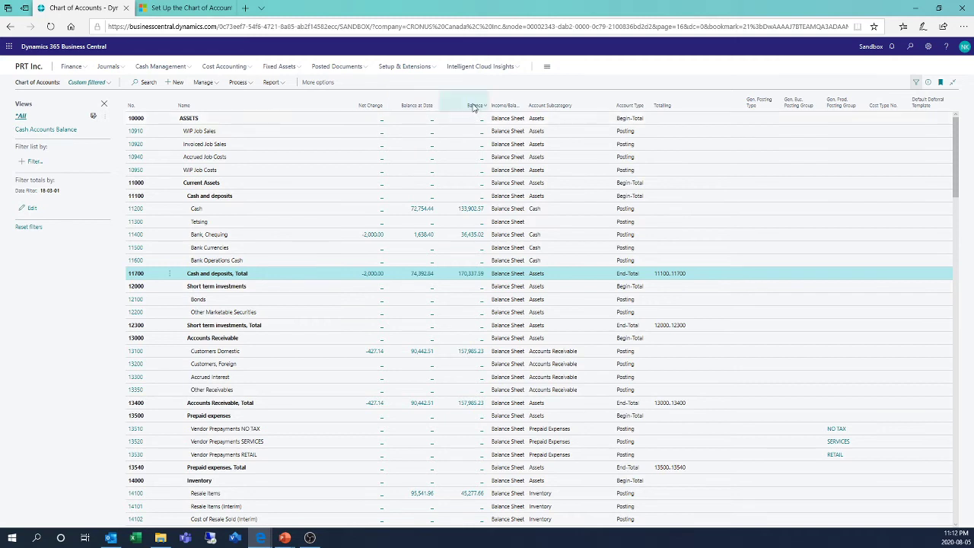
Step: Read the descriptions of the Balance, Balance at Date and Net Change columns
mouse_move(473, 111)
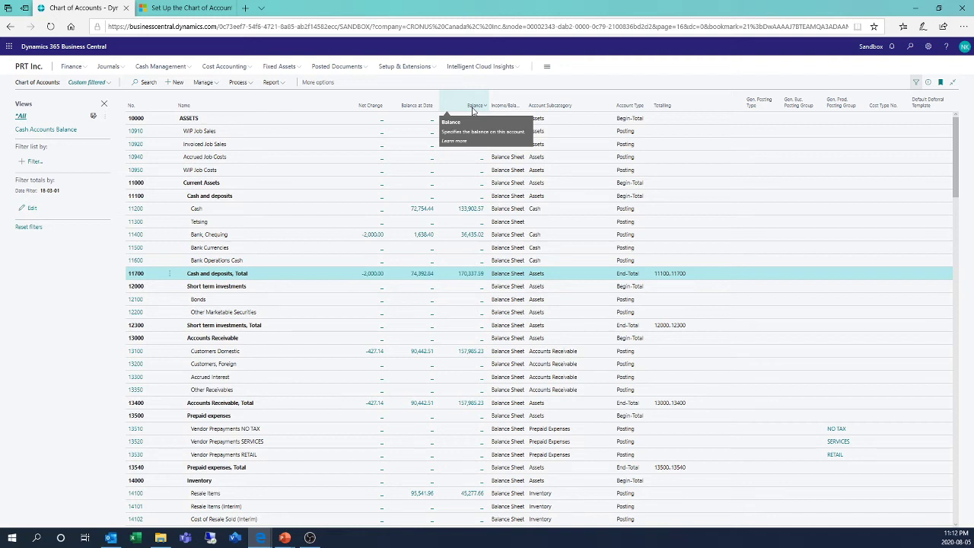
mouse_move(407, 106)
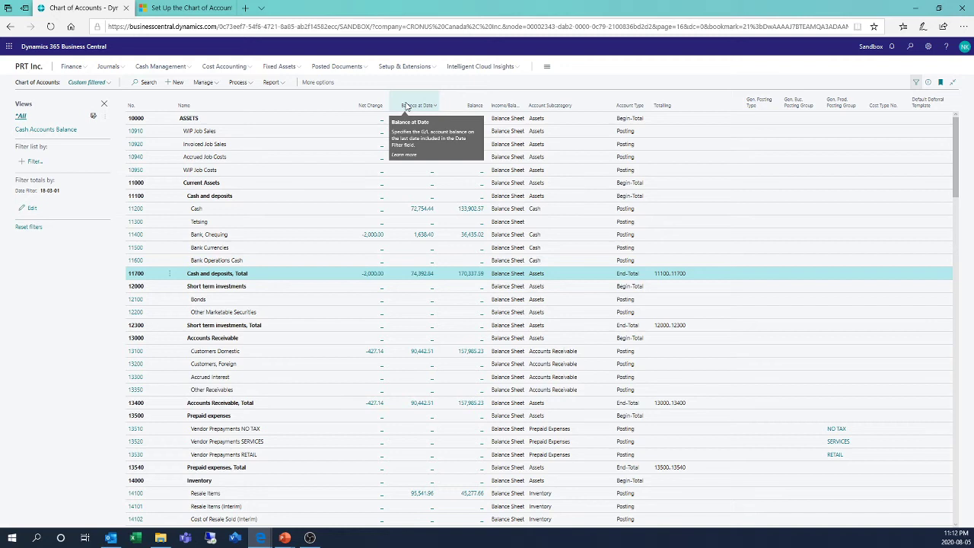
mouse_move(357, 112)
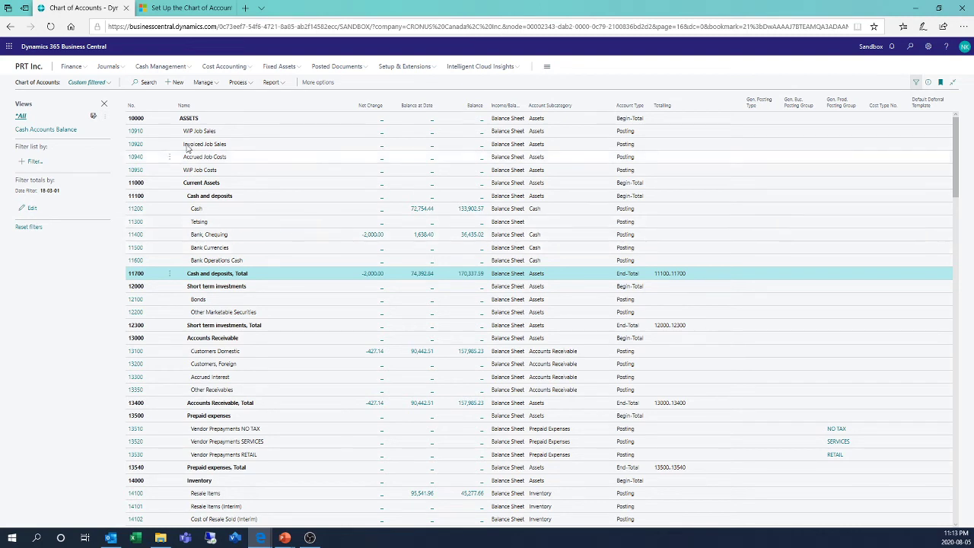
Step: Create a new G/L account with No. 11650 and the name "Cash for something"
left_click(174, 82)
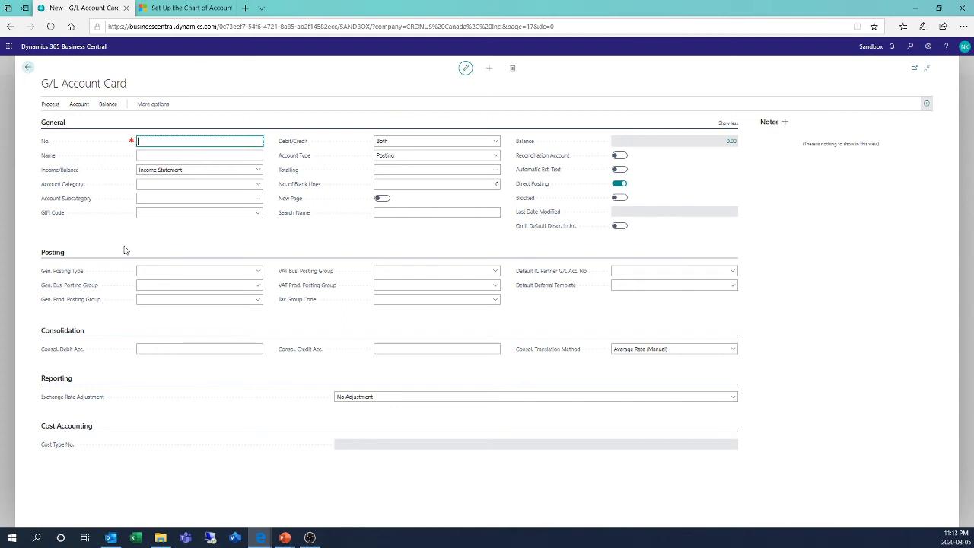
type("11650")
left_click(172, 156)
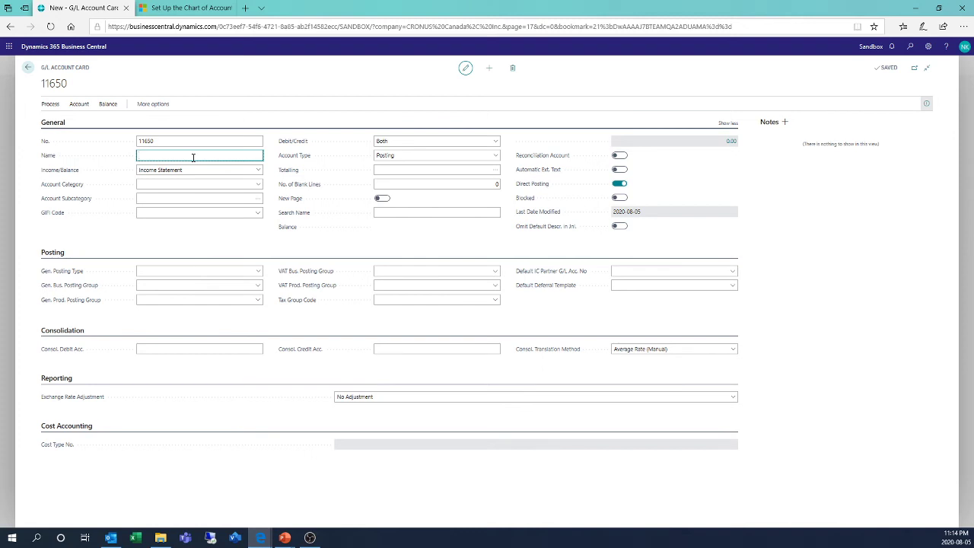
type("Cas")
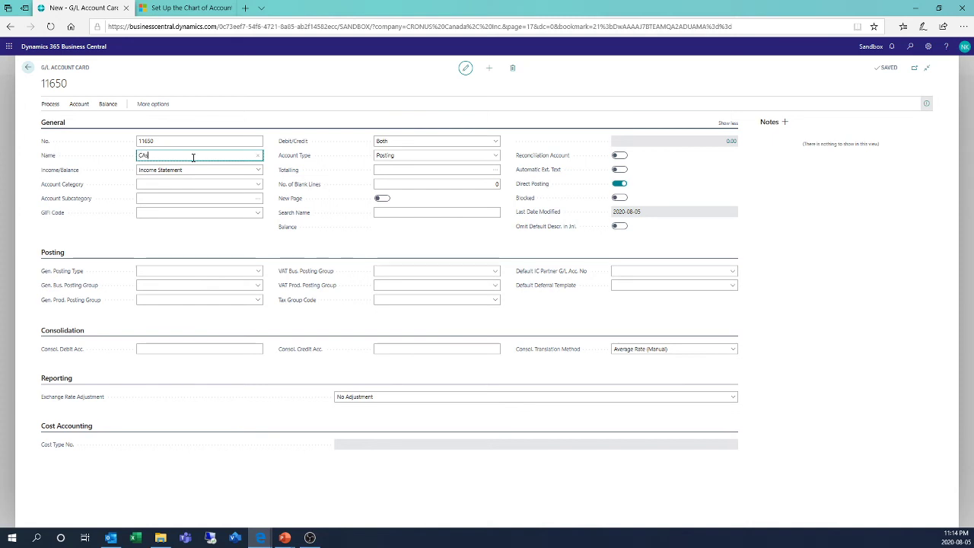
key("BackSpace")
type("sh for something")
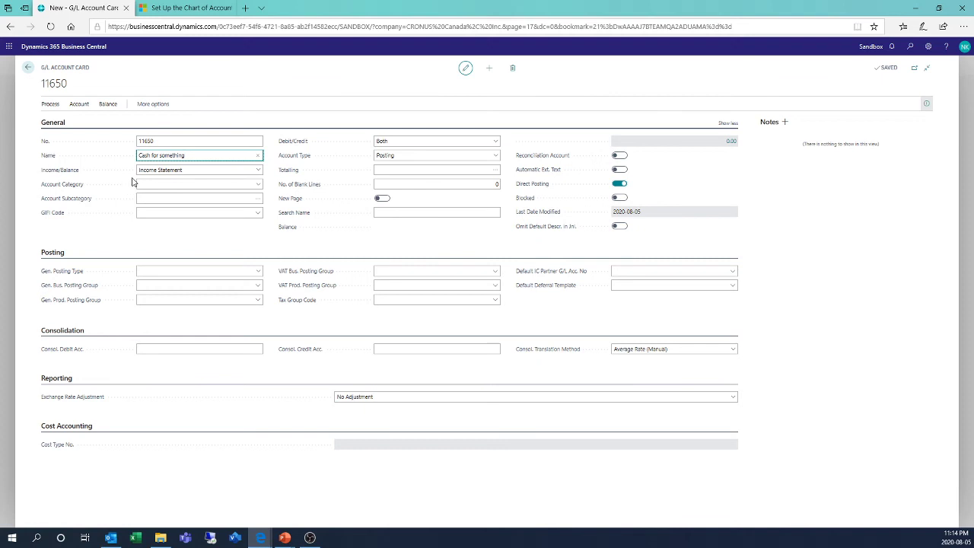
Step: Classify the new account as Balance Sheet, with account category Assets and account subcategory Cash
left_click(166, 172)
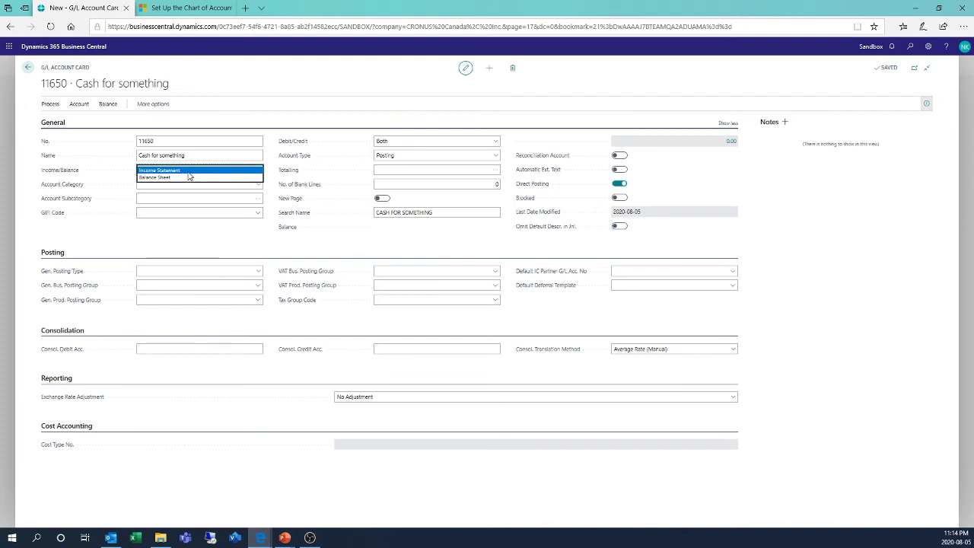
left_click(172, 179)
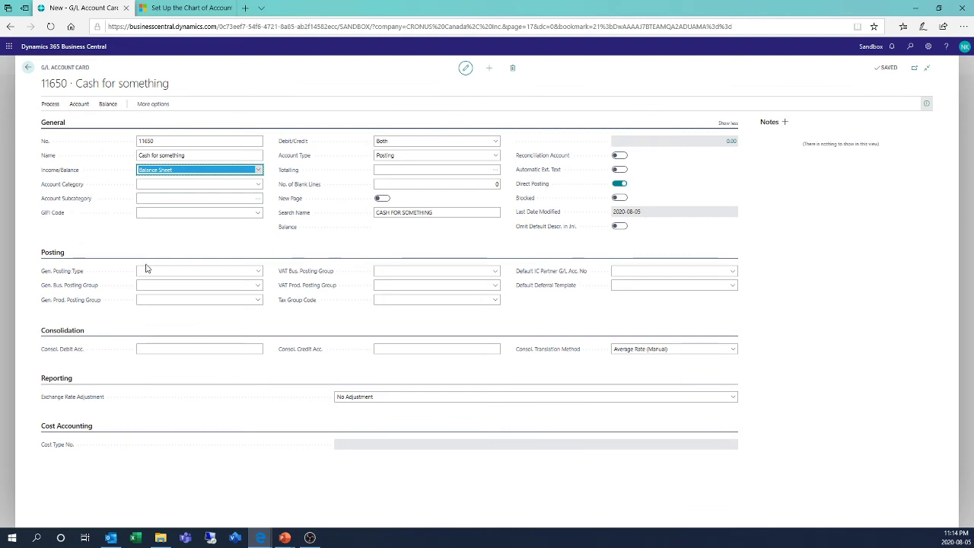
left_click(260, 186)
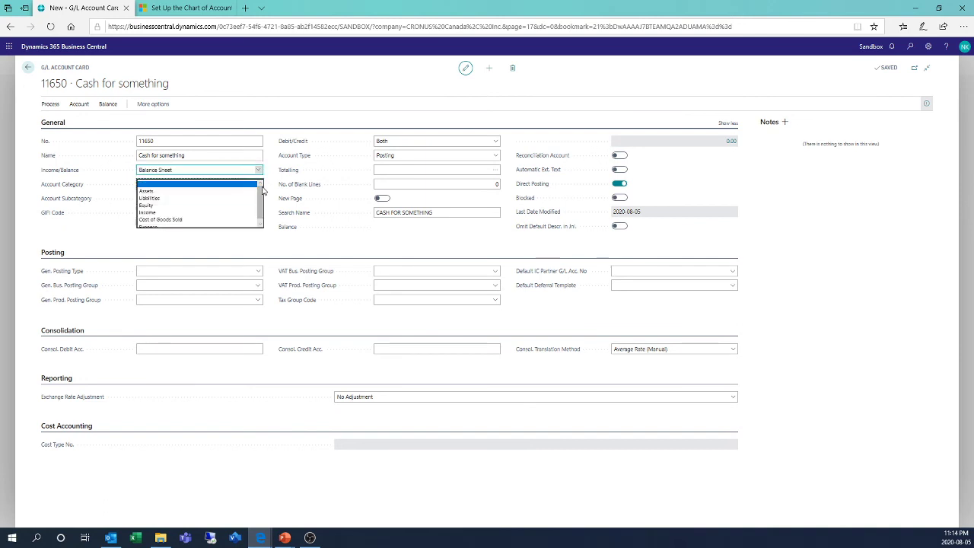
left_click(190, 191)
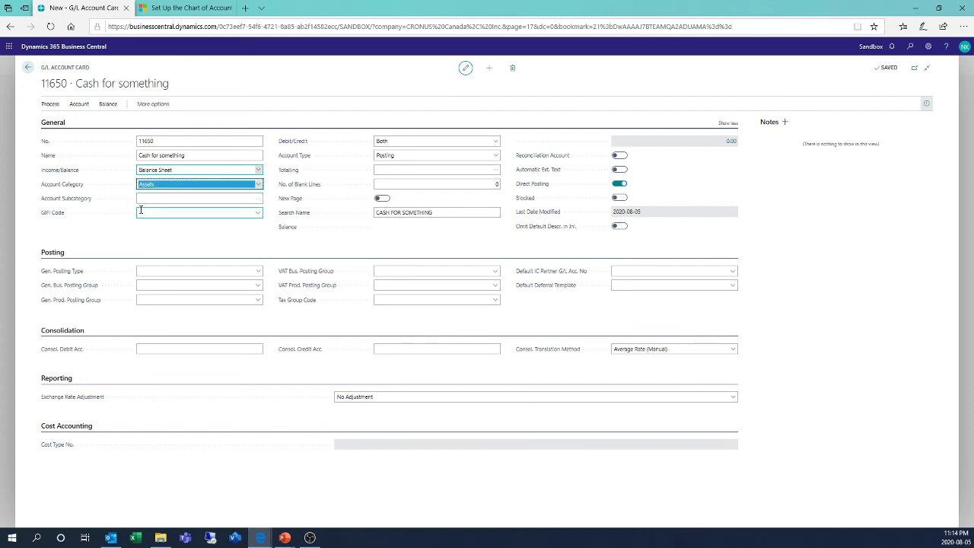
left_click(255, 201)
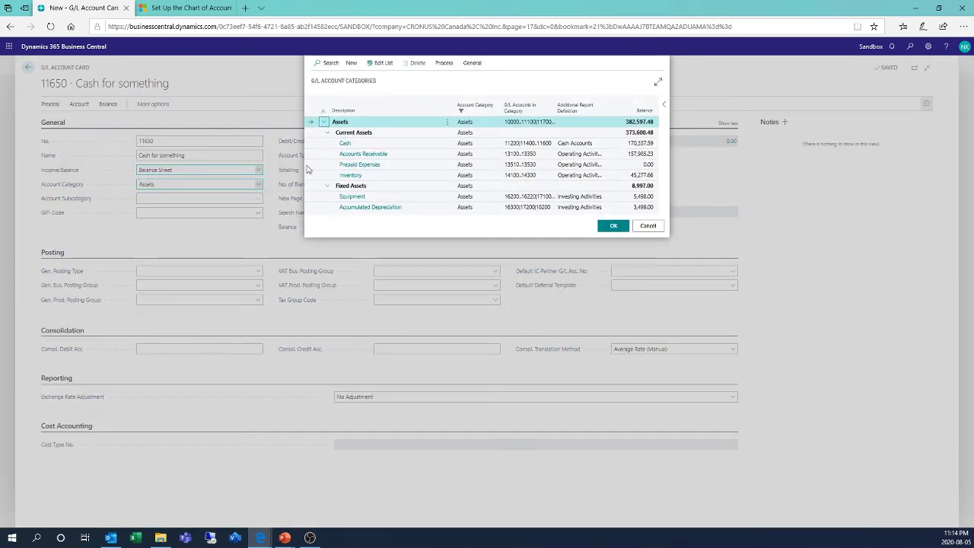
double_click(349, 143)
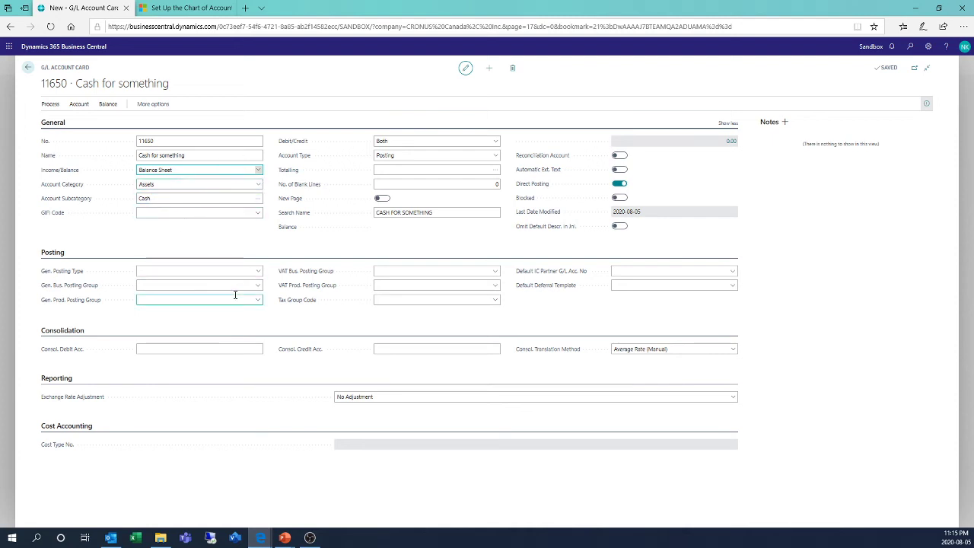
Step: Check the Debit/Credit options while keeping Both, and turn off Direct Posting for the account
left_click(494, 143)
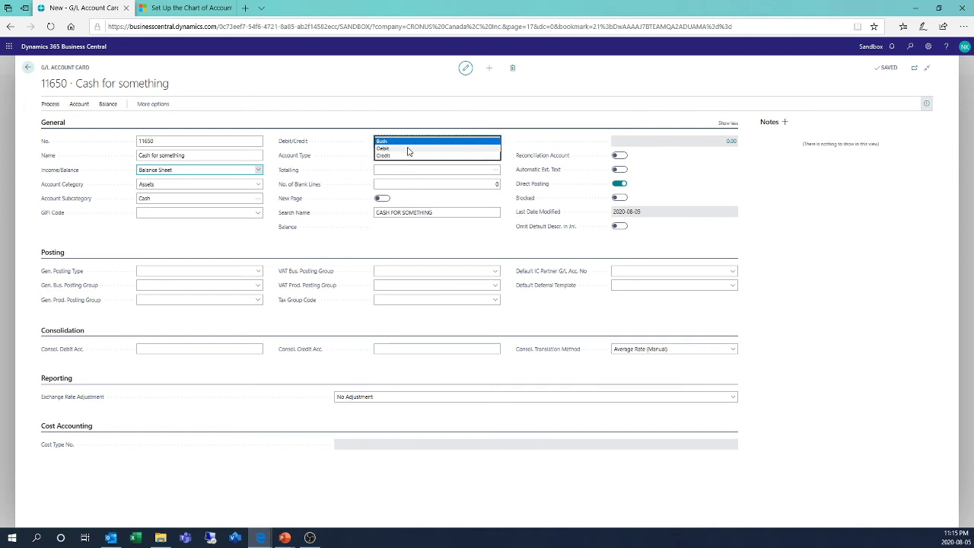
left_click(334, 121)
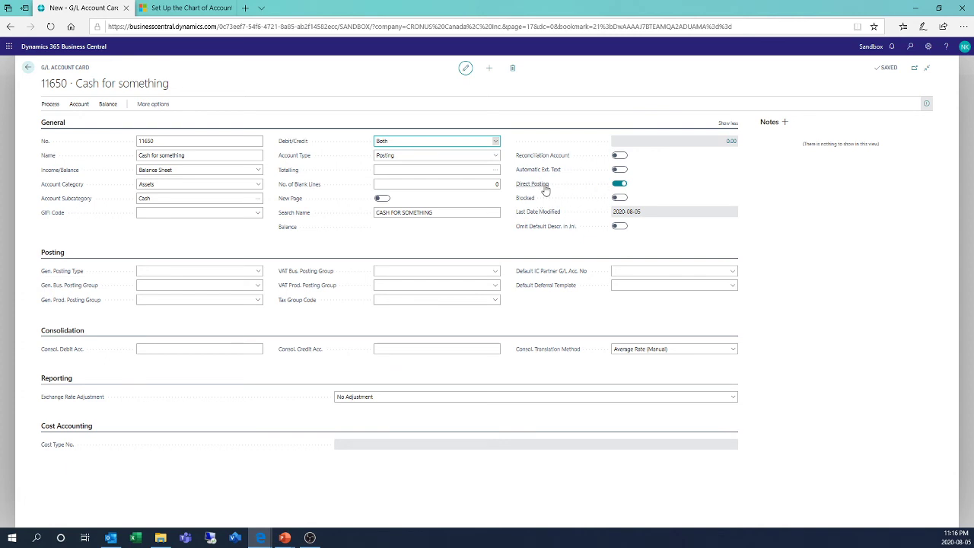
mouse_move(546, 190)
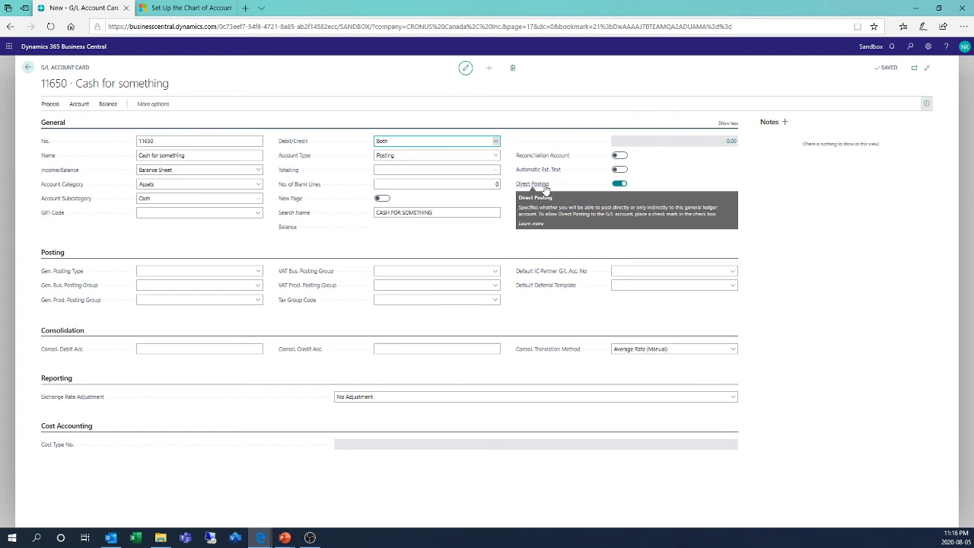
left_click(619, 184)
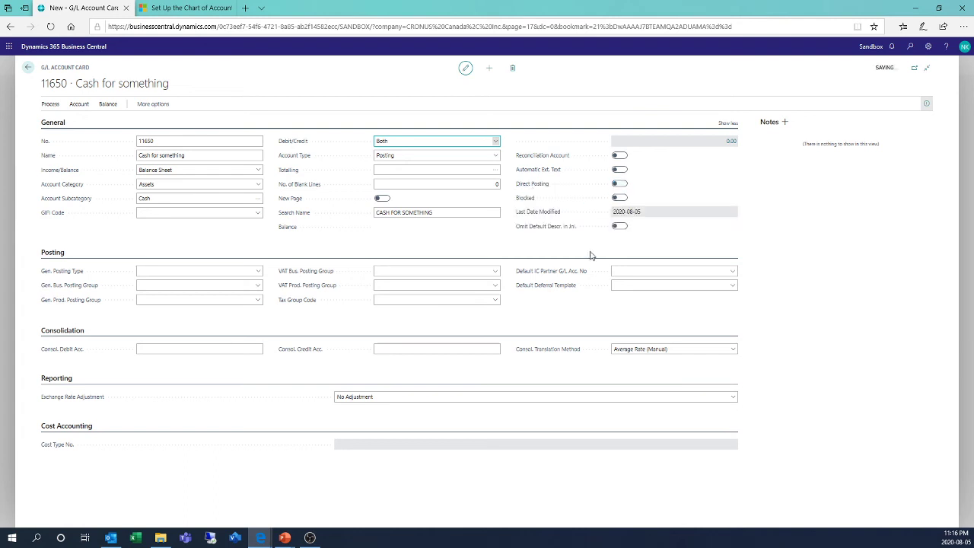
Step: Set the account's consolidation translation method to Closing Rate
mouse_move(527, 273)
left_click(168, 350)
left_click(202, 348)
left_click(650, 354)
left_click(647, 360)
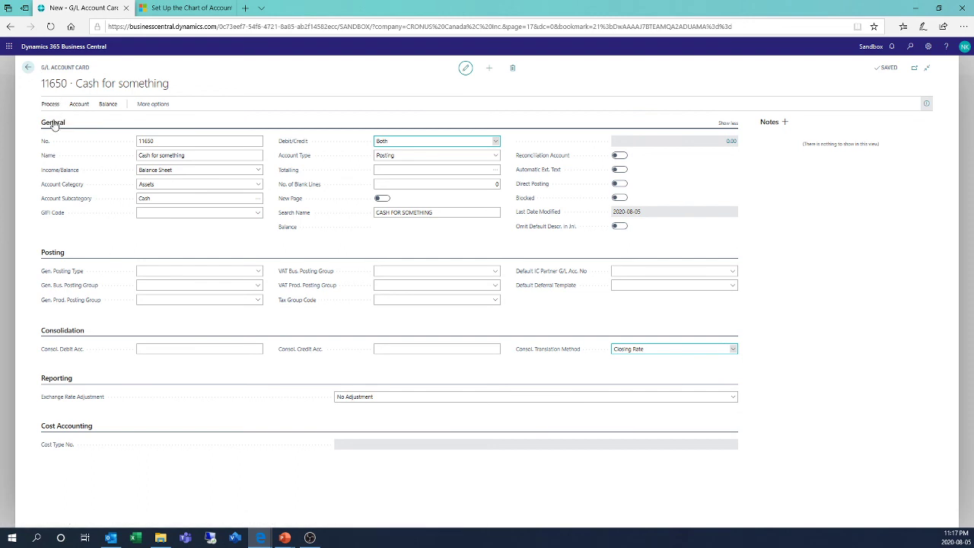
Step: Return to the account list and run Indent Chart of Accounts, accepting the indentation update
left_click(28, 68)
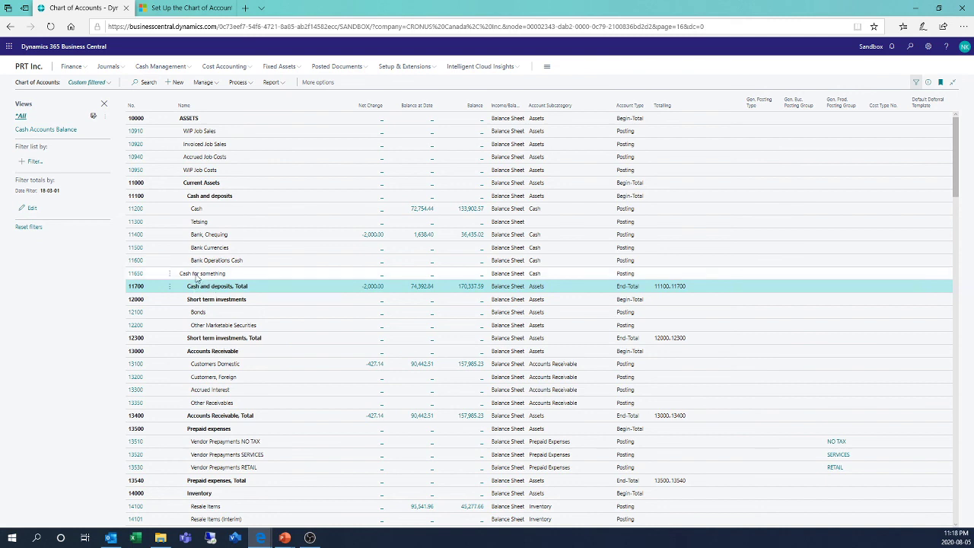
left_click(244, 84)
left_click(259, 96)
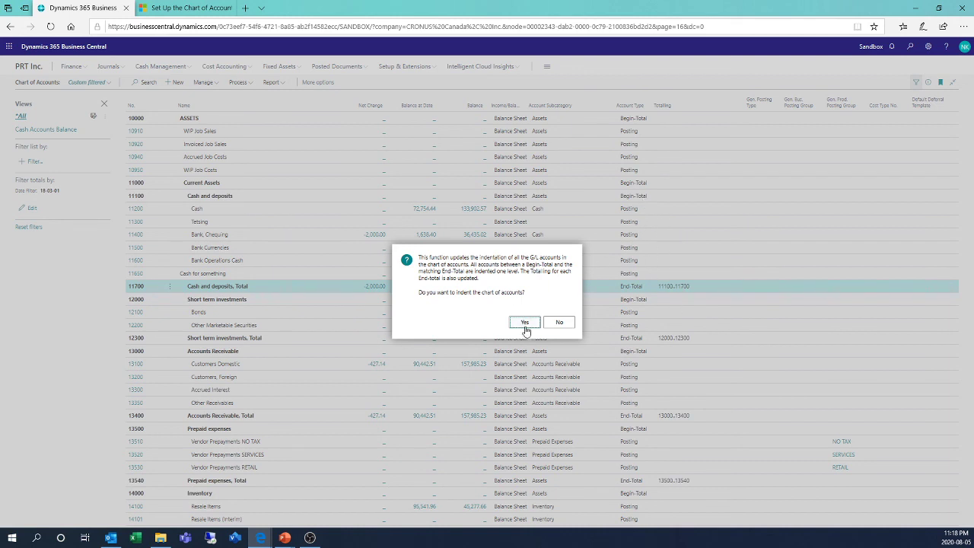
left_click(525, 323)
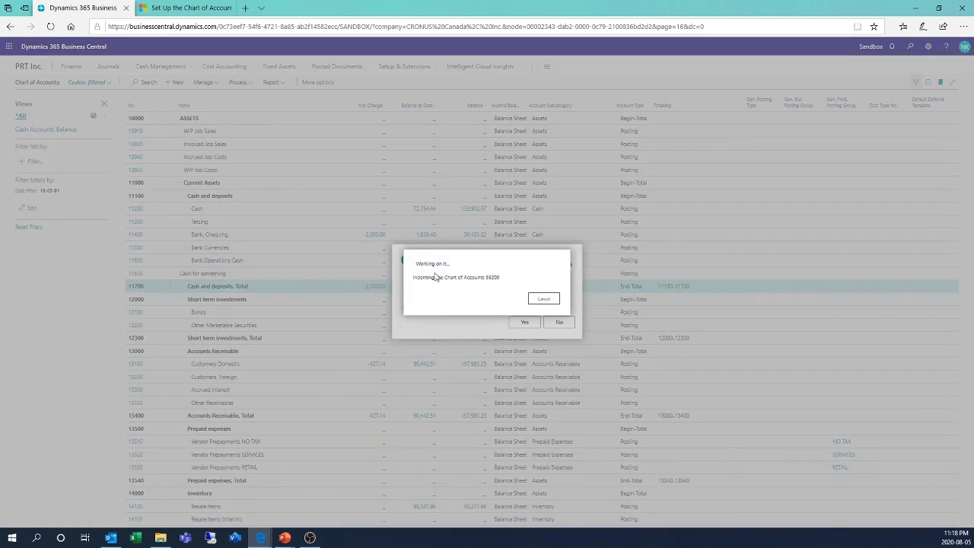